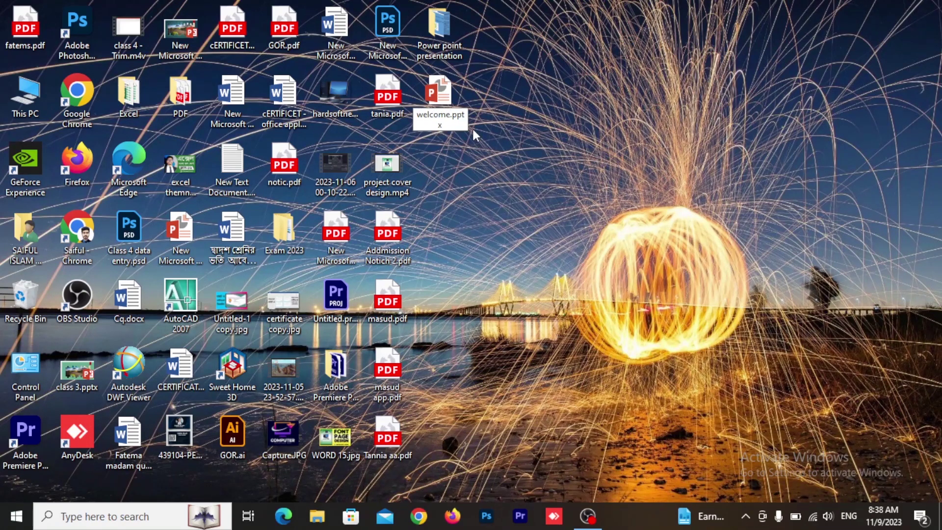
Confirm the file name welcome.pptx on the desktop, open the presentation in PowerPoint and add its first slide.
{"action": "key", "text": "Return"}
{"action": "left_click", "coordinate": [479, 117]}
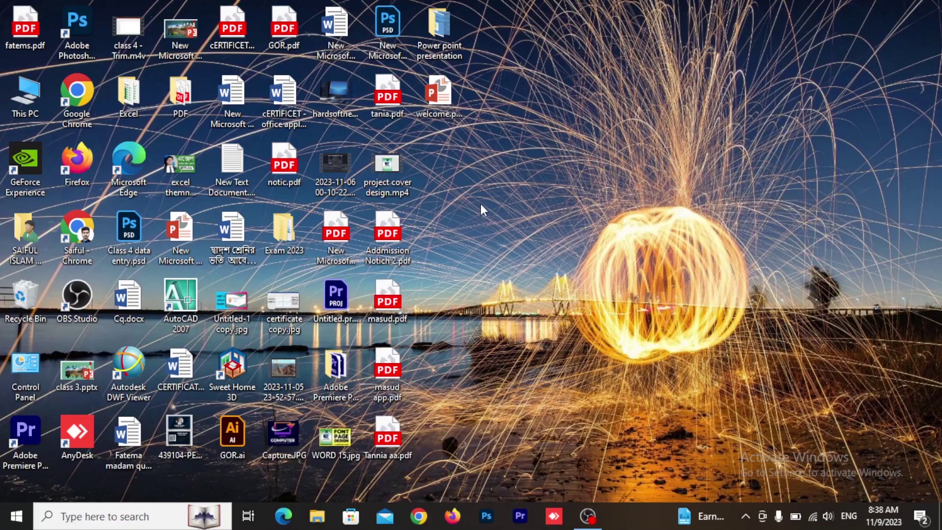
{"action": "double_click", "coordinate": [442, 99]}
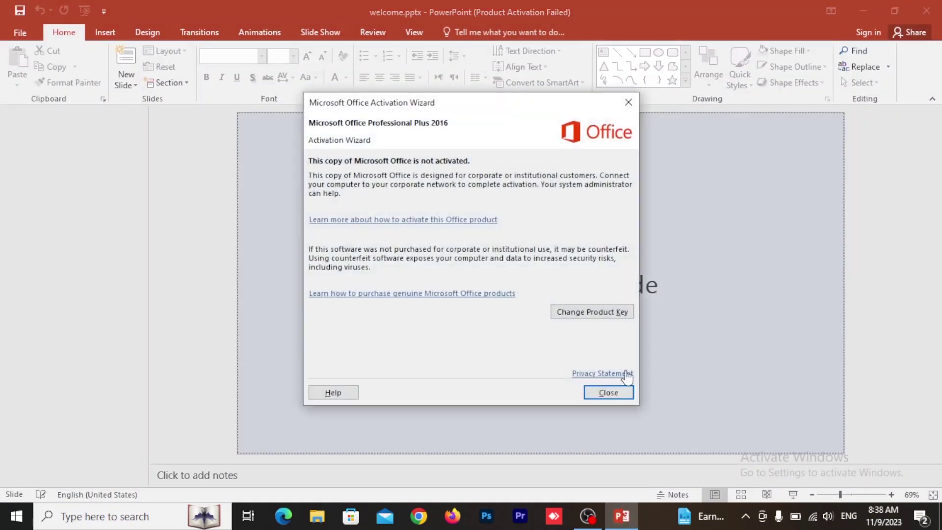
{"action": "left_click", "coordinate": [604, 391]}
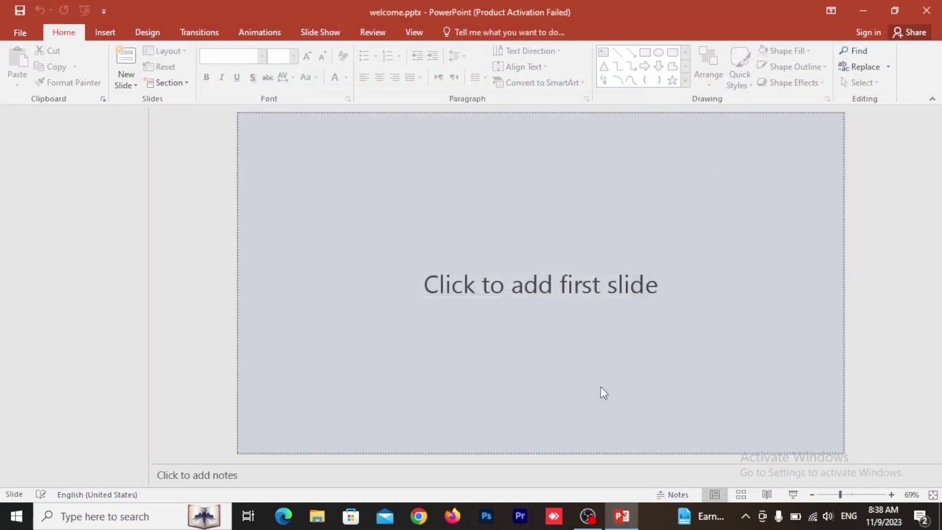
{"action": "left_click", "coordinate": [524, 289]}
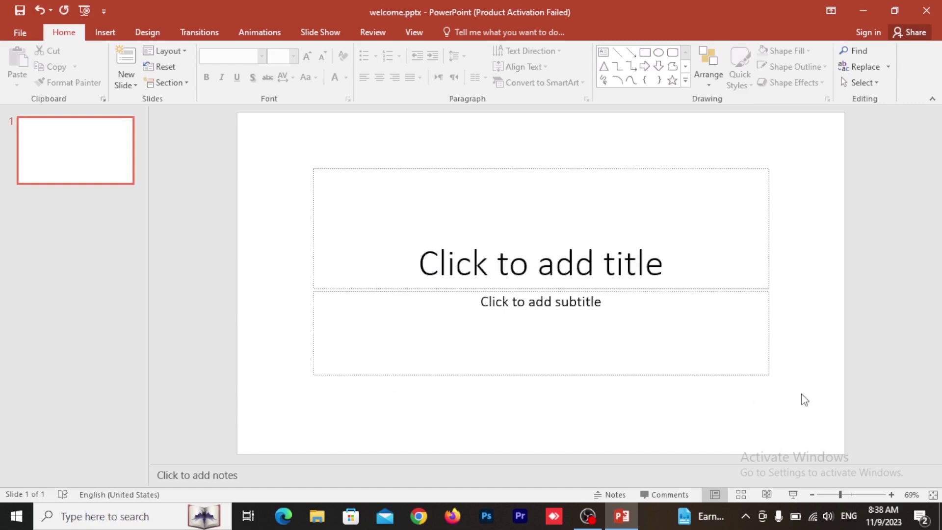
{"action": "left_click", "coordinate": [432, 234]}
{"action": "left_click", "coordinate": [394, 315]}
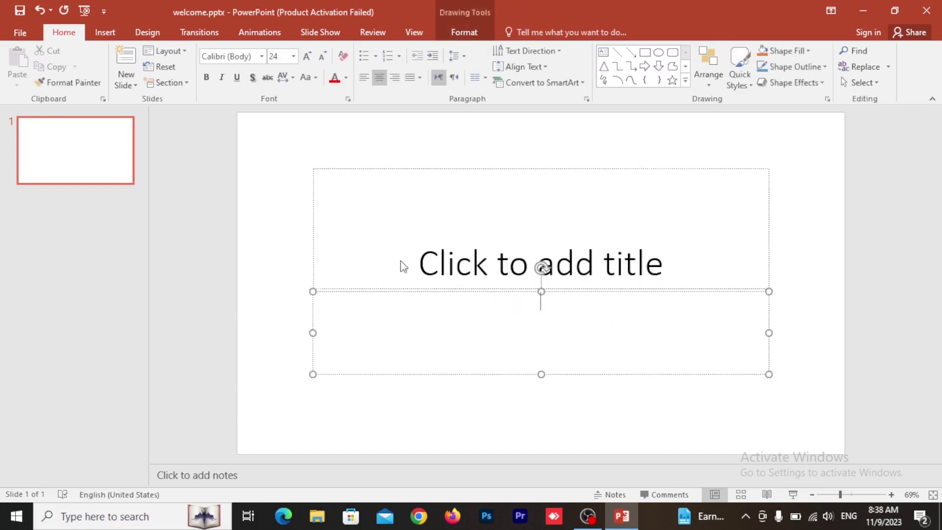
{"action": "left_click", "coordinate": [409, 189]}
{"action": "left_click", "coordinate": [376, 325]}
{"action": "left_click", "coordinate": [389, 238]}
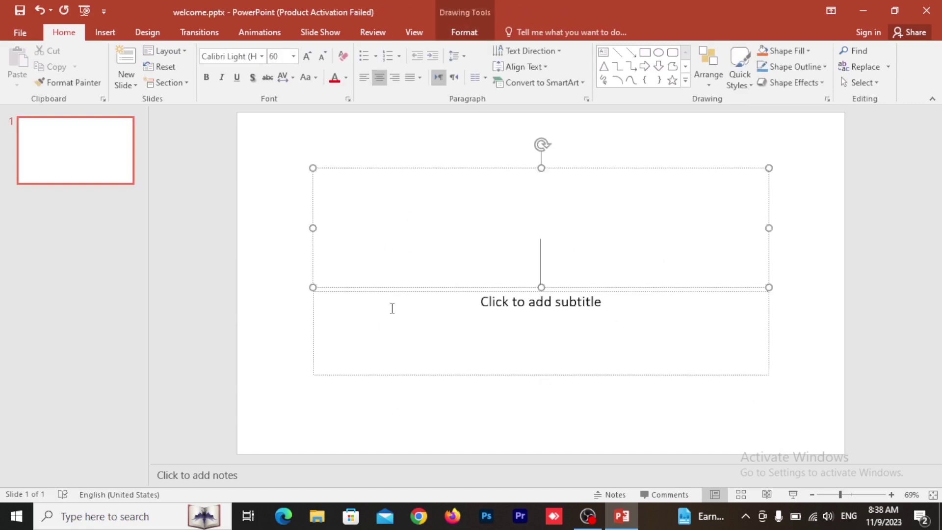
{"action": "left_click", "coordinate": [392, 308]}
{"action": "left_click", "coordinate": [398, 240]}
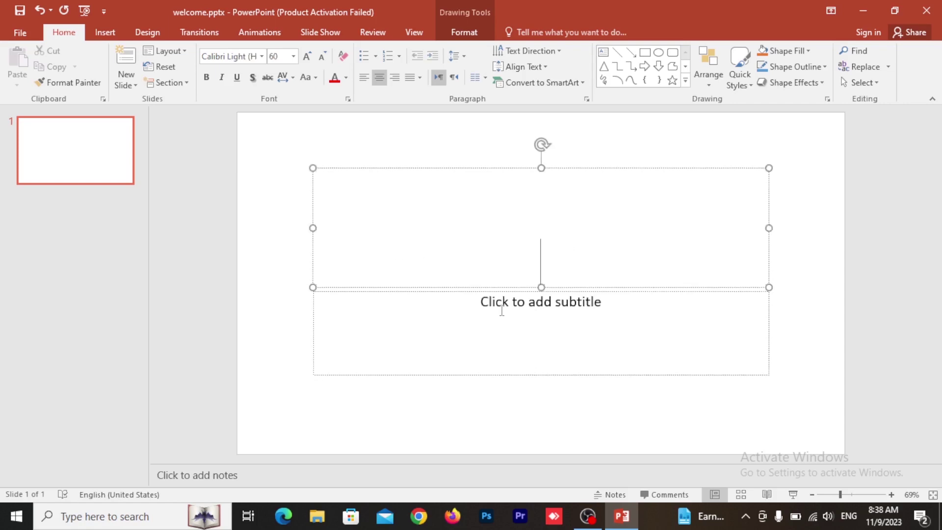
{"action": "left_click", "coordinate": [529, 289]}
{"action": "left_click", "coordinate": [525, 278]}
{"action": "left_click", "coordinate": [534, 310]}
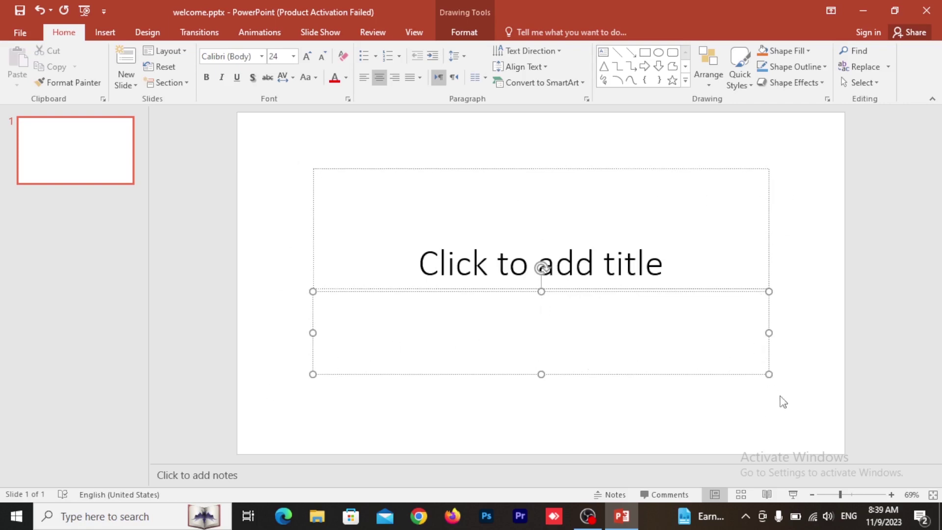
Delete the title and subtitle placeholders to leave the slide blank.
{"action": "mouse_move", "coordinate": [787, 404]}
{"action": "left_mouse_down"}
{"action": "mouse_move", "coordinate": [661, 269]}
{"action": "mouse_move", "coordinate": [512, 171]}
{"action": "mouse_move", "coordinate": [328, 128]}
{"action": "mouse_move", "coordinate": [273, 125]}
{"action": "mouse_move", "coordinate": [269, 139]}
{"action": "left_mouse_up"}
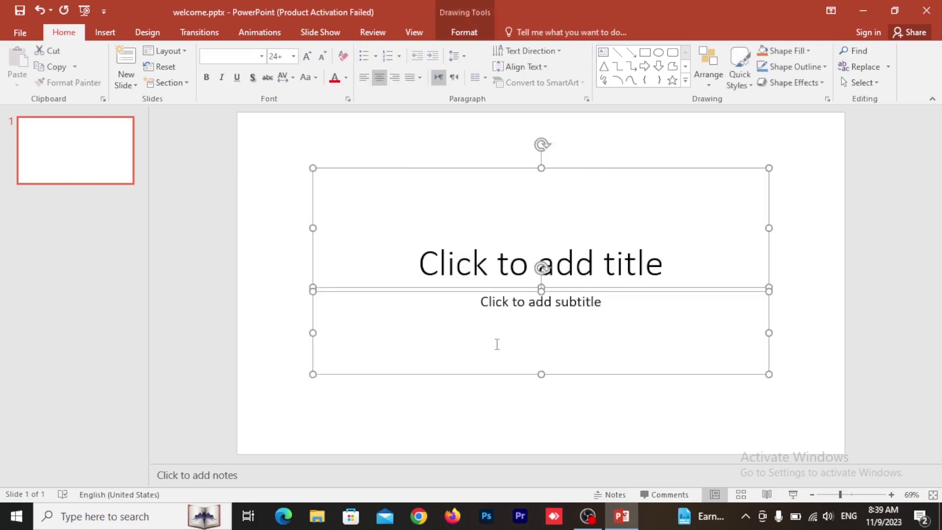
{"action": "left_click", "coordinate": [720, 428]}
{"action": "key", "text": "ctrl+a"}
{"action": "key", "text": "Delete"}
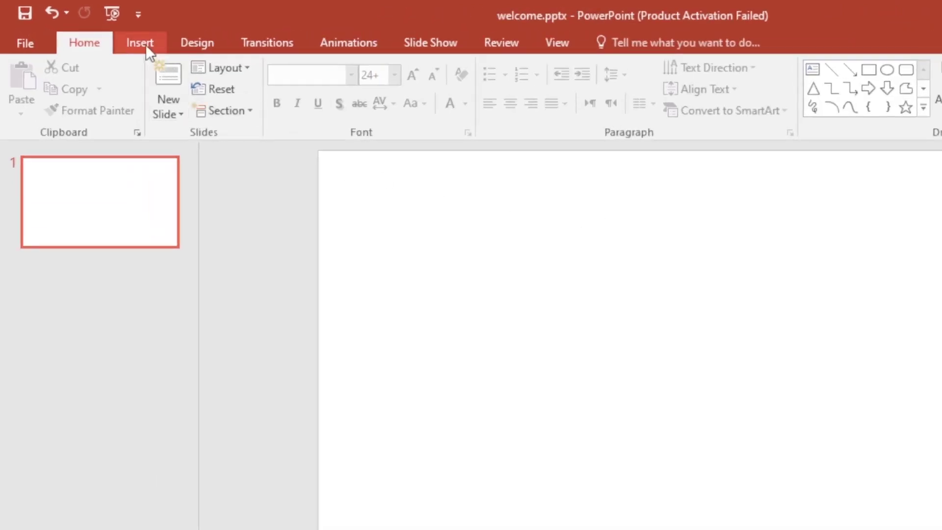
Insert a rounded rectangle about 7.32" wide and 1.47" high across the upper middle of the slide.
{"action": "left_click", "coordinate": [143, 44]}
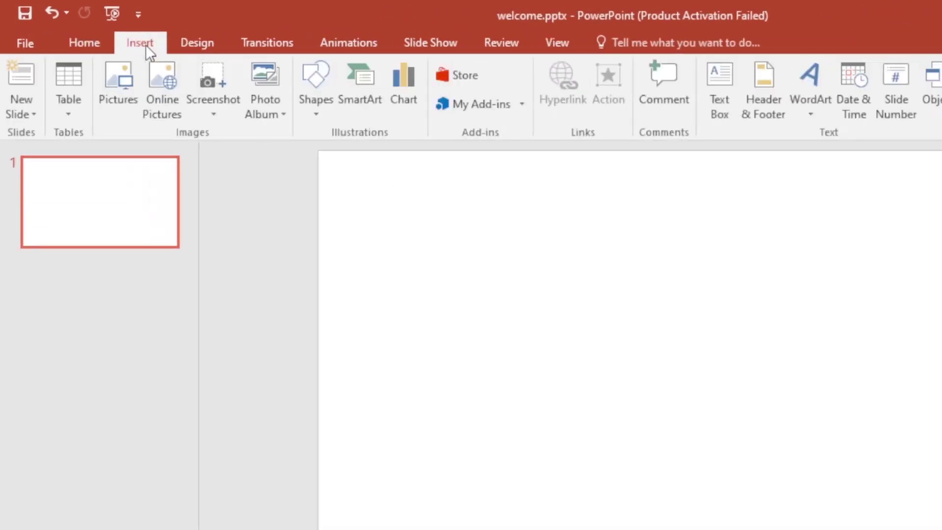
{"action": "left_click", "coordinate": [314, 115]}
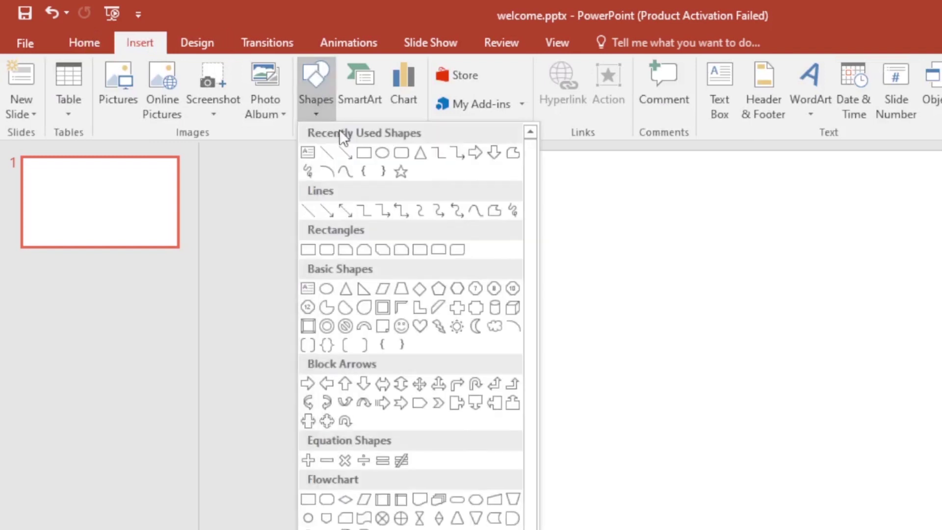
{"action": "left_click", "coordinate": [405, 151]}
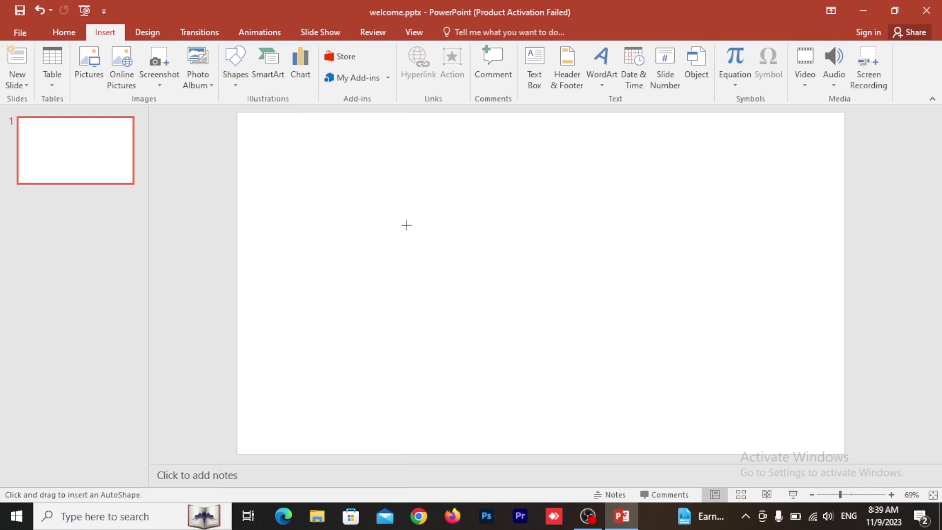
{"action": "mouse_move", "coordinate": [392, 227]}
{"action": "left_mouse_down"}
{"action": "mouse_move", "coordinate": [698, 253]}
{"action": "mouse_move", "coordinate": [718, 312]}
{"action": "mouse_move", "coordinate": [722, 277]}
{"action": "mouse_move", "coordinate": [713, 267]}
{"action": "mouse_move", "coordinate": [715, 292]}
{"action": "mouse_move", "coordinate": [725, 295]}
{"action": "left_mouse_up"}
{"action": "left_click_drag", "start_coordinate": [532, 270], "coordinate": [518, 271]}
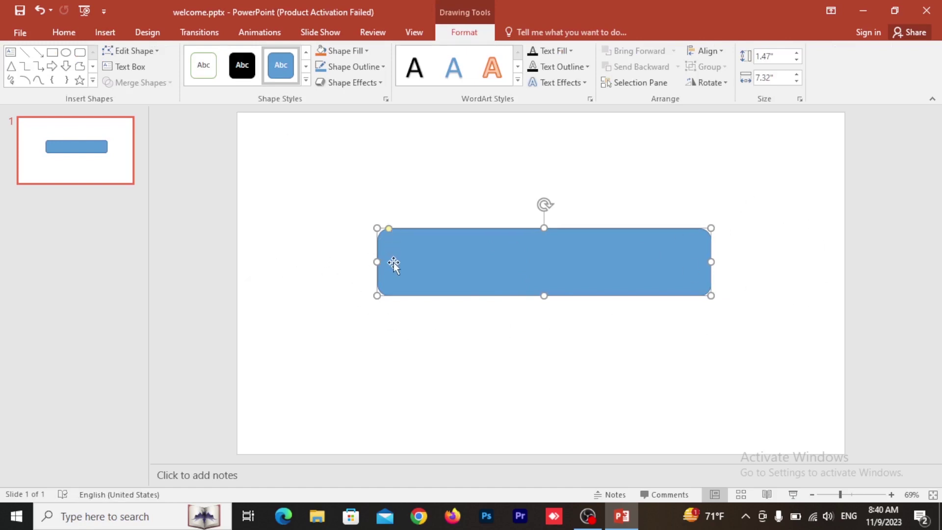
{"action": "scroll", "coordinate": [378, 257], "scroll_direction": "up", "scroll_amount": 5}
{"action": "scroll", "coordinate": [379, 257], "scroll_direction": "down", "scroll_amount": 5}
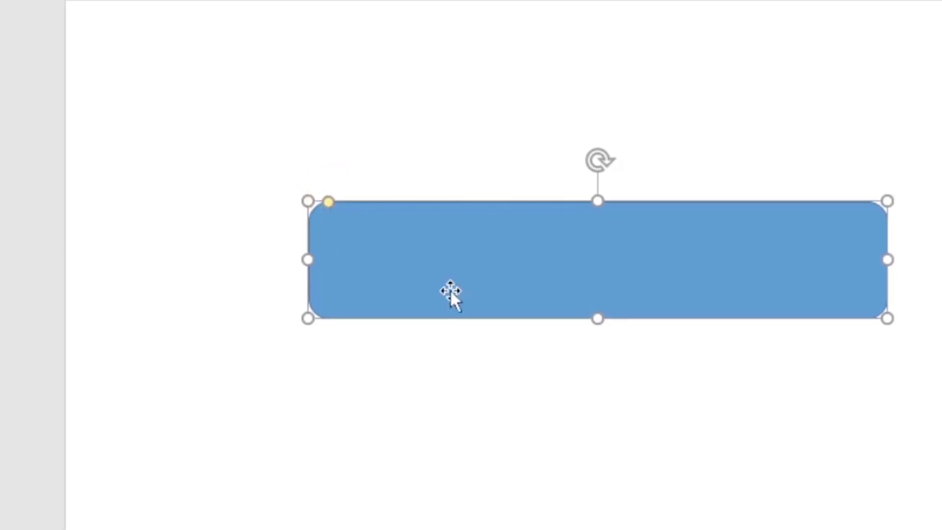
Round the rectangle's corners fully and flatten it into a thin bar about 0.2" high.
{"action": "left_click_drag", "start_coordinate": [596, 316], "coordinate": [593, 220]}
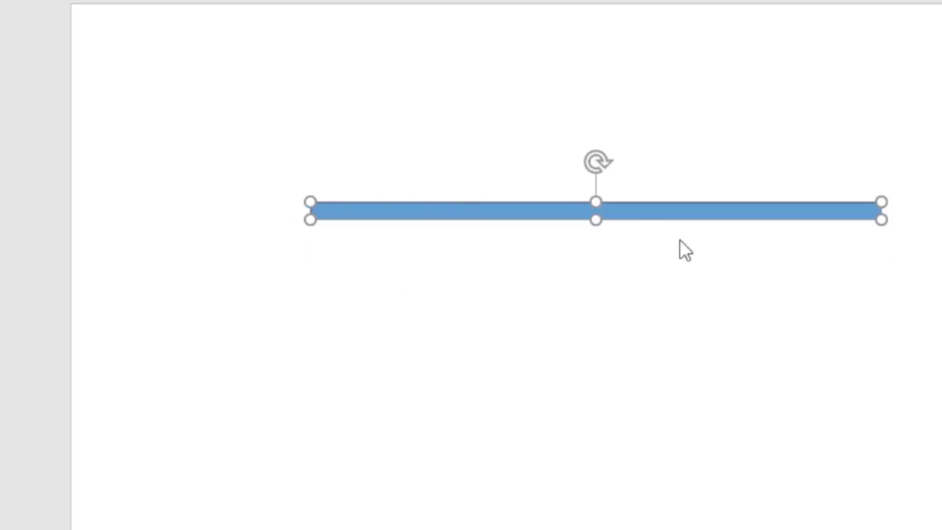
{"action": "left_click_drag", "start_coordinate": [596, 220], "coordinate": [583, 298]}
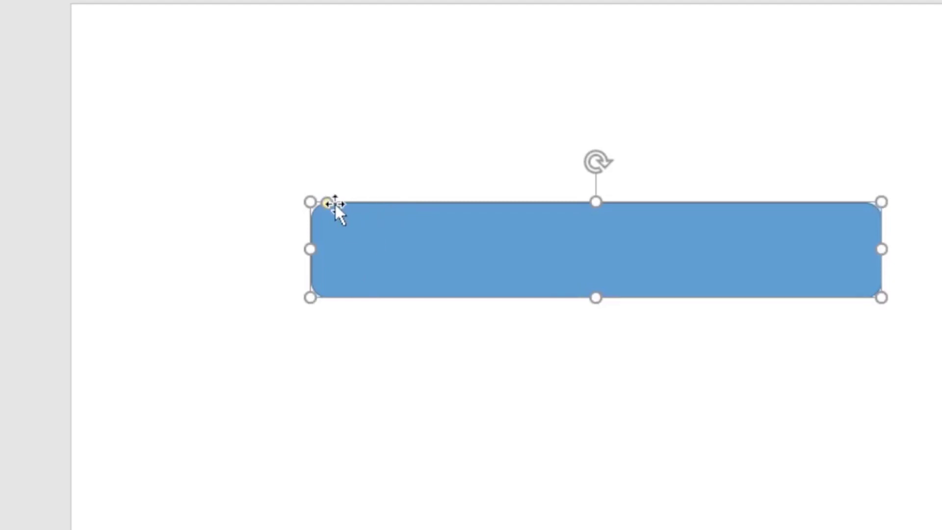
{"action": "left_click_drag", "start_coordinate": [327, 203], "coordinate": [698, 217]}
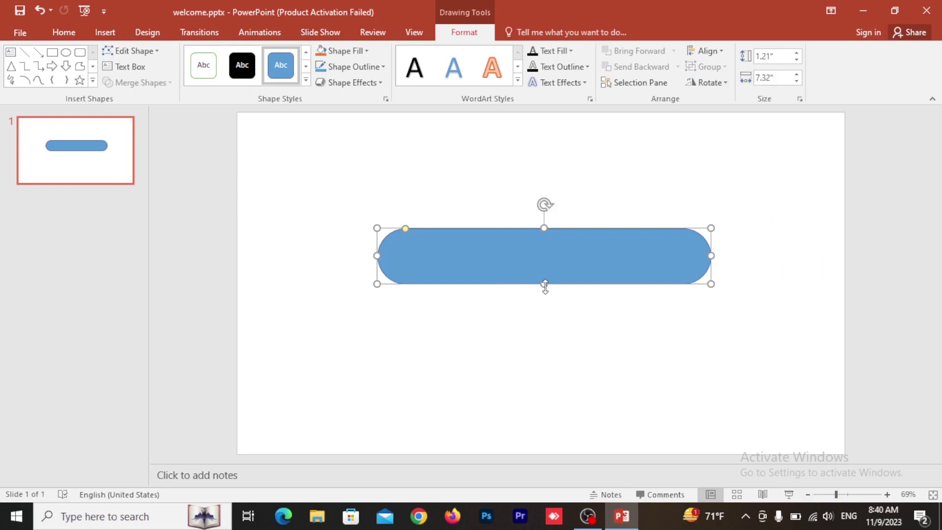
{"action": "left_click_drag", "start_coordinate": [544, 285], "coordinate": [560, 254]}
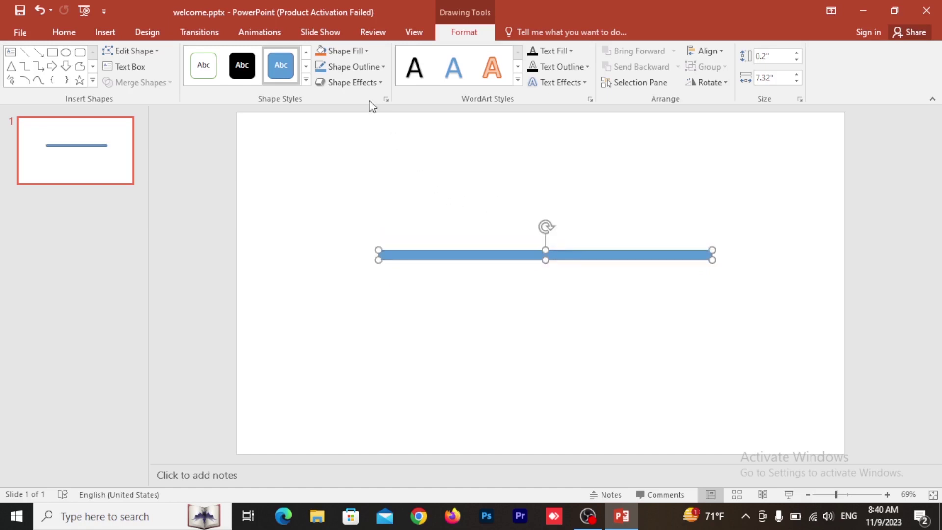
Remove the thin bar's outline and fill it with black.
{"action": "left_click", "coordinate": [348, 69]}
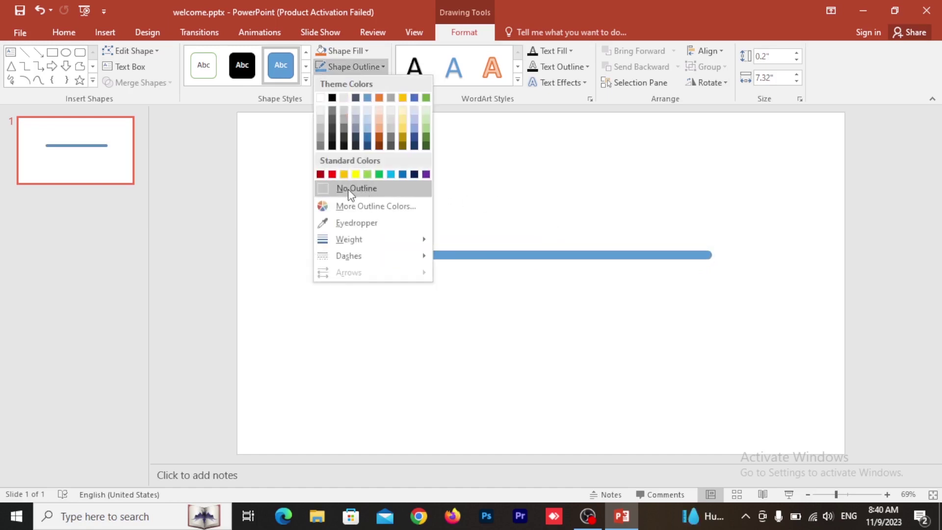
{"action": "left_click", "coordinate": [390, 191]}
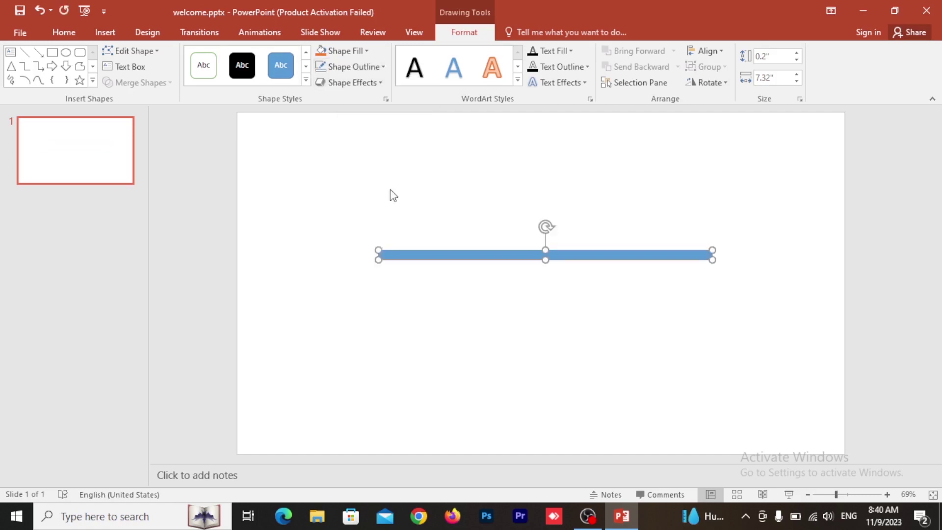
{"action": "left_click", "coordinate": [346, 51]}
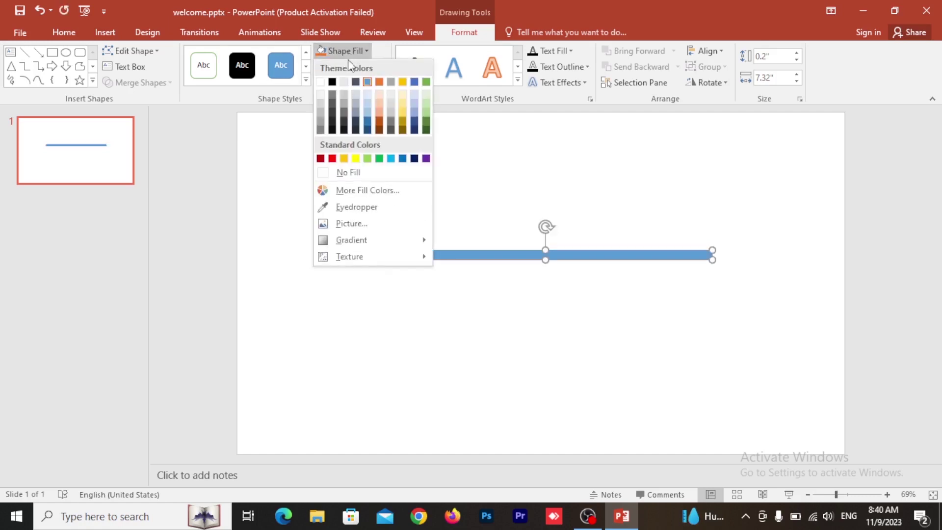
{"action": "left_click", "coordinate": [334, 82]}
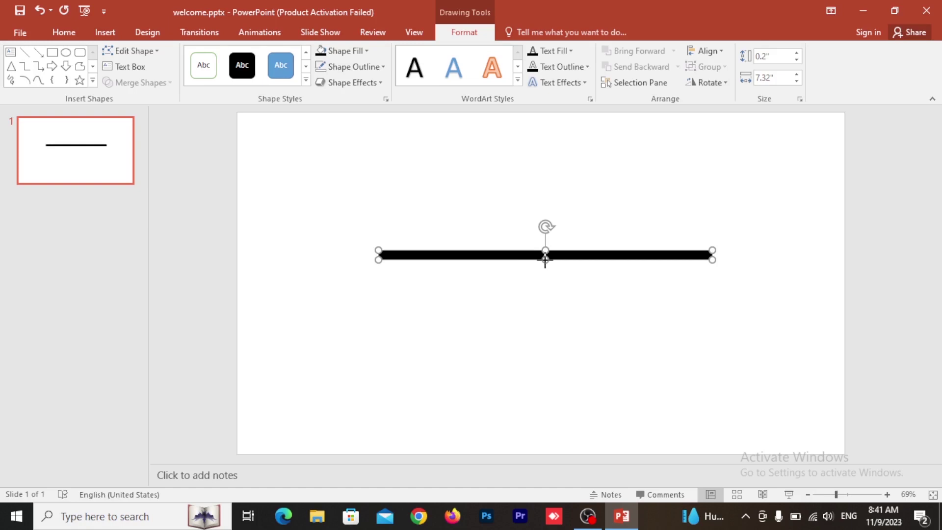
Thicken the black bar slightly to a height of about 0.24".
{"action": "left_click_drag", "start_coordinate": [545, 260], "coordinate": [546, 262]}
{"action": "key", "text": "Escape"}
{"action": "left_click", "coordinate": [568, 259]}
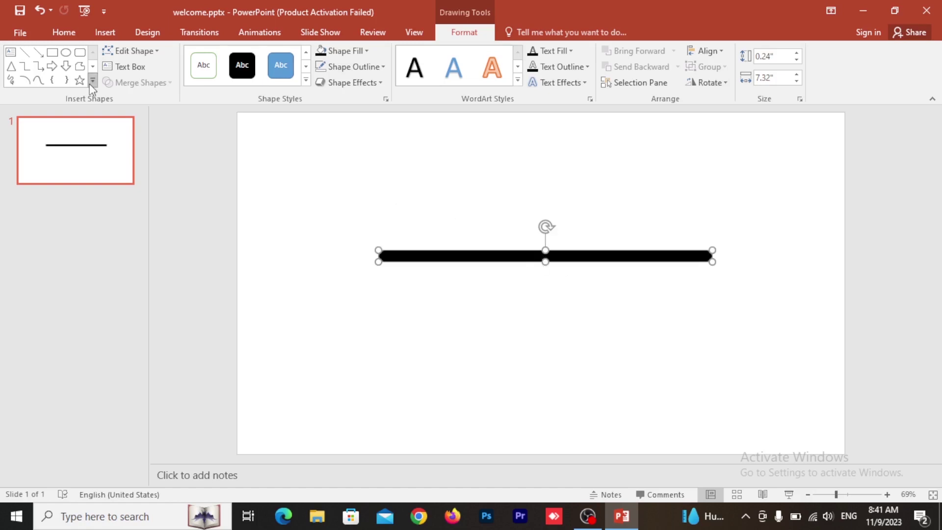
Draw a rectangle about 6.99" wide and 2.21" high standing on the black bar, and nudge it right to centre it over the bar.
{"action": "left_click", "coordinate": [109, 34]}
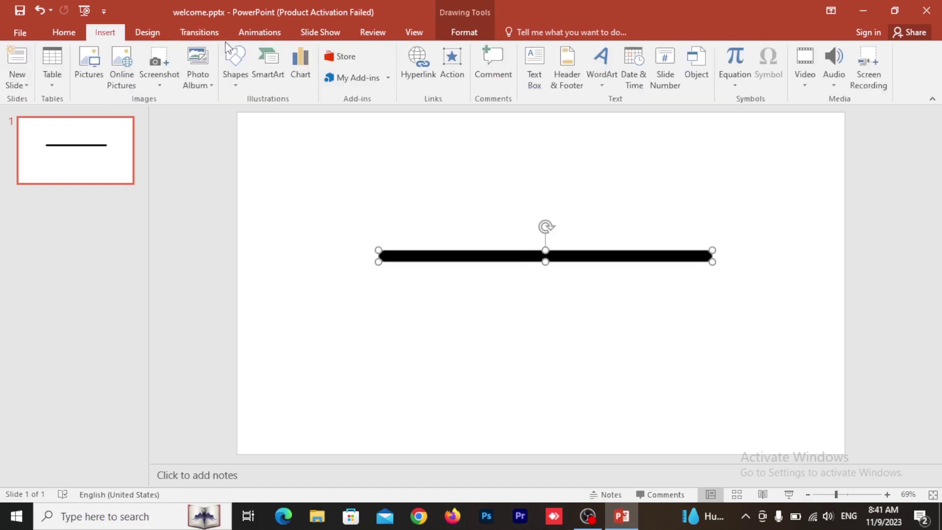
{"action": "left_click", "coordinate": [241, 80]}
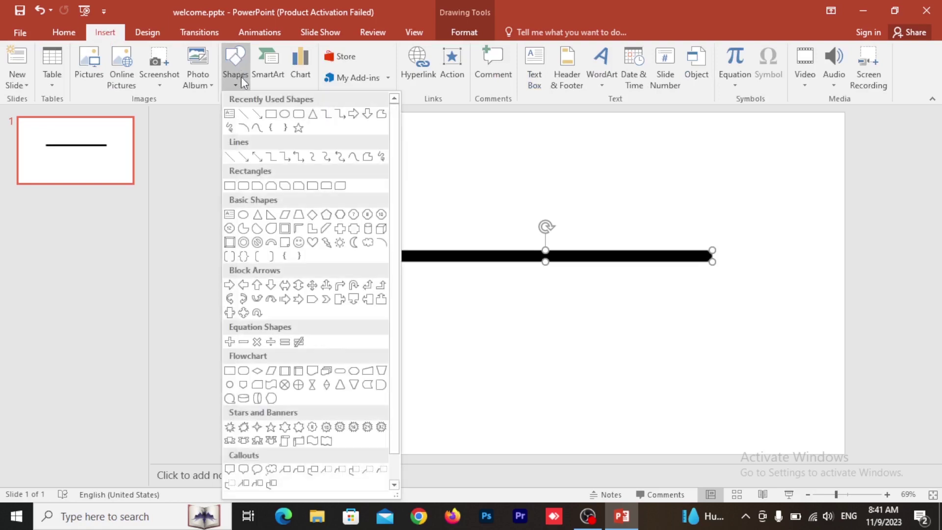
{"action": "left_click", "coordinate": [271, 115]}
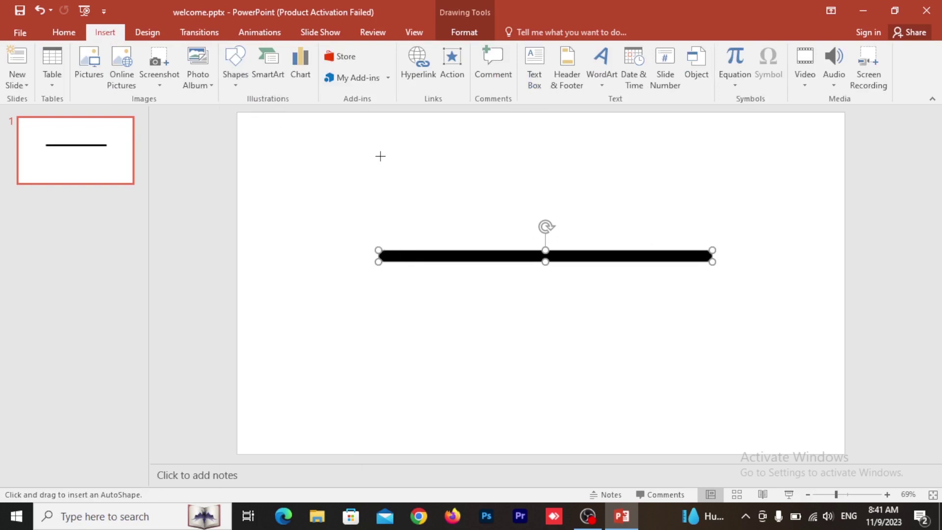
{"action": "left_click_drag", "start_coordinate": [381, 151], "coordinate": [701, 251]}
{"action": "key", "text": "ctrl+Right"}
{"action": "key", "text": "ctrl+Right"}
{"action": "key", "text": "ctrl+Right"}
{"action": "key", "text": "ctrl+Right"}
{"action": "key", "text": "ctrl+Right"}
{"action": "key", "text": "ctrl+Right"}
{"action": "key", "text": "ctrl+Right"}
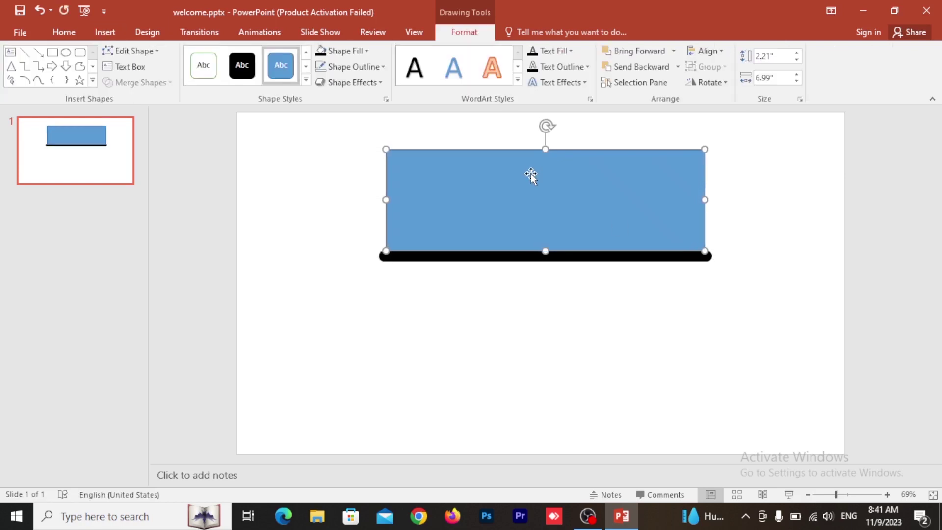
{"action": "left_click", "coordinate": [602, 328]}
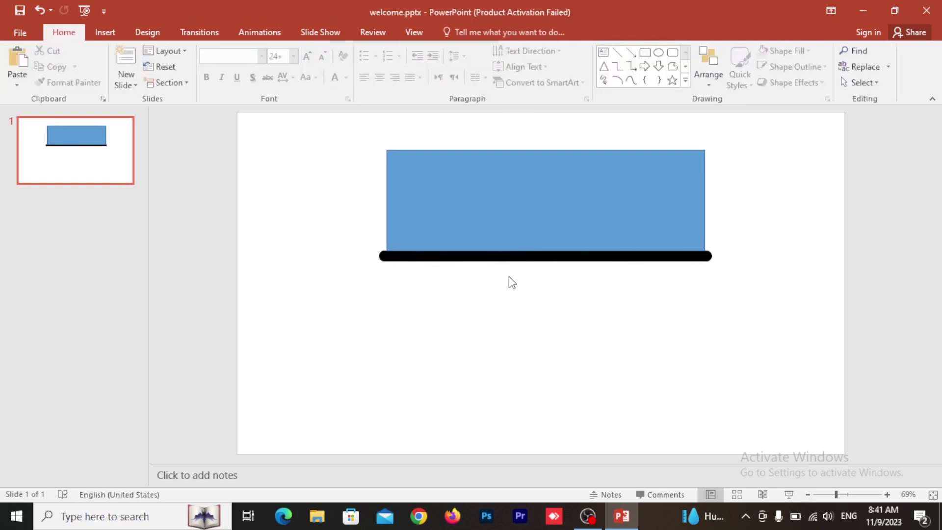
Remove the large rectangle's outline and fill it with the golden-yellow standard color.
{"action": "double_click", "coordinate": [475, 178]}
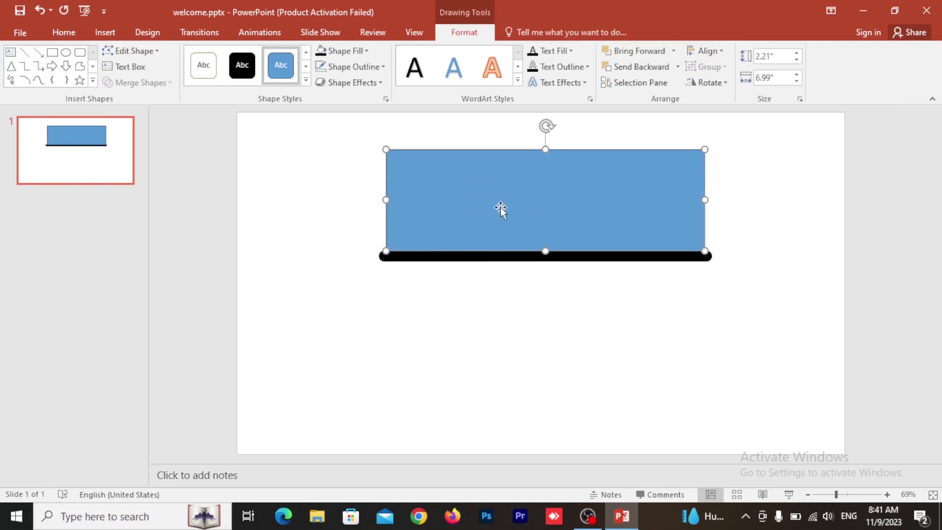
{"action": "left_click", "coordinate": [346, 66]}
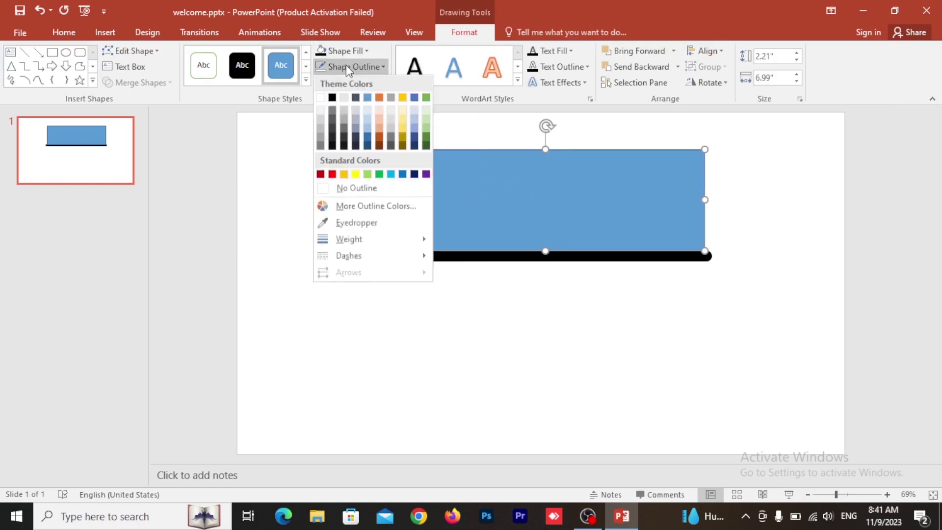
{"action": "left_click", "coordinate": [346, 189]}
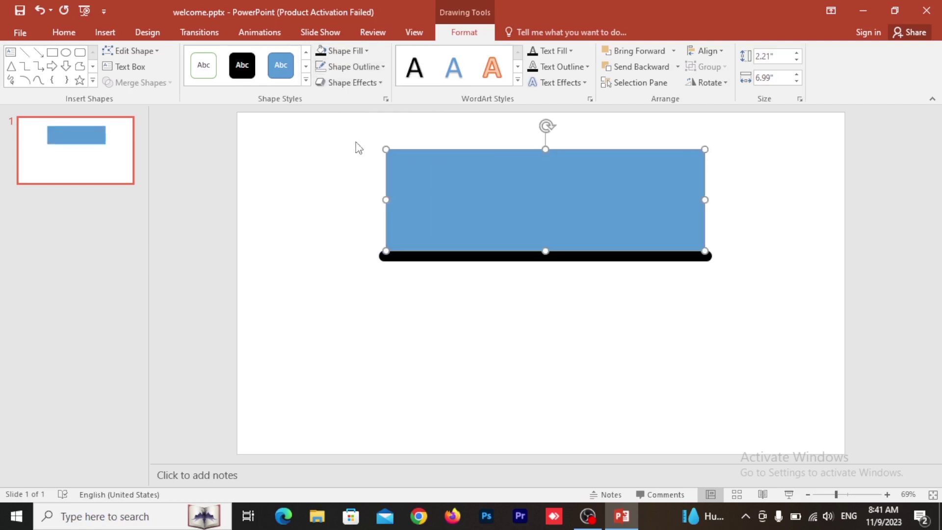
{"action": "left_click", "coordinate": [358, 51]}
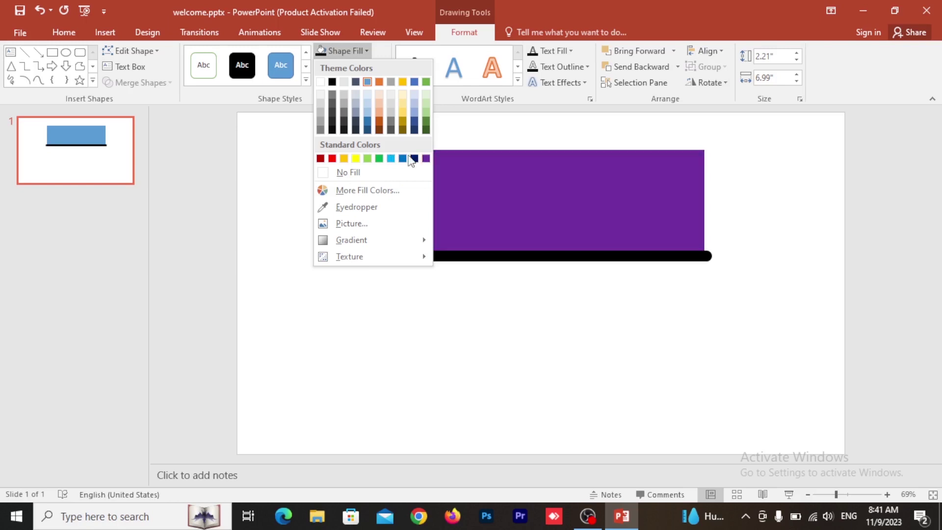
{"action": "left_click", "coordinate": [345, 159]}
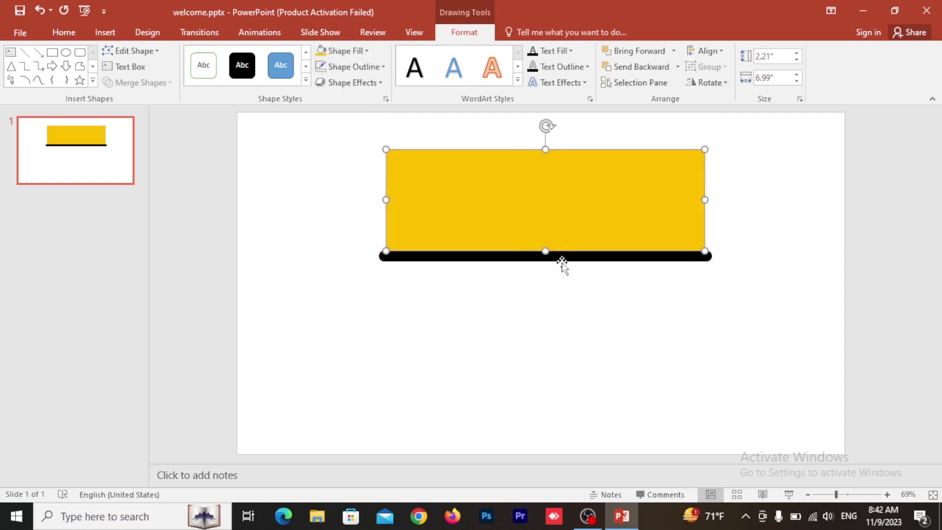
{"action": "left_click", "coordinate": [660, 297]}
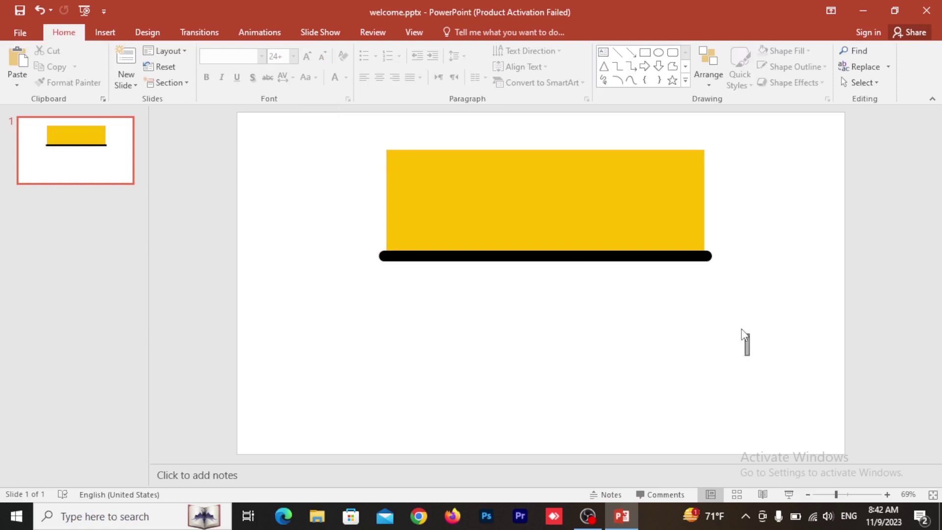